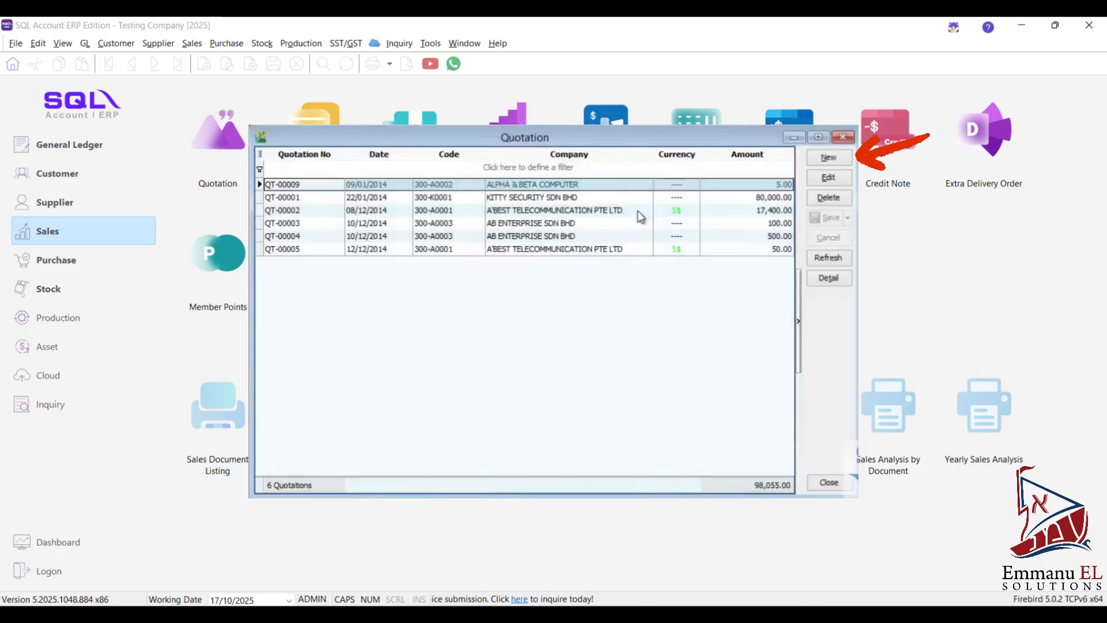
- Create a new quotation for ALPHA & BETA COMPUTER and add the ANTENNA item by searching descriptions for "ant"
click(827, 157)
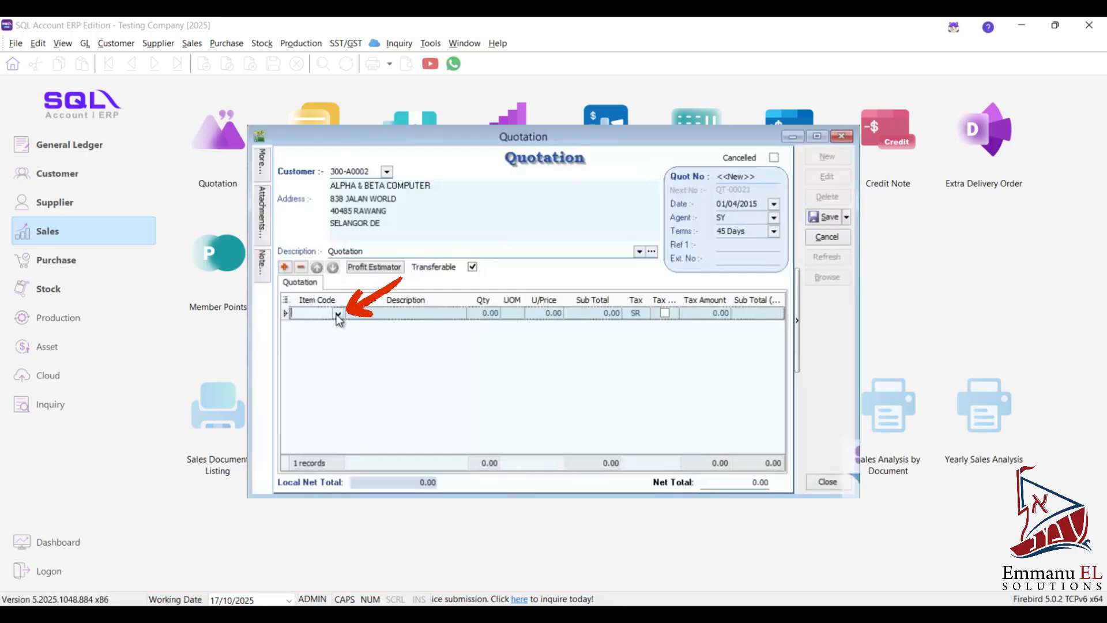
click(338, 314)
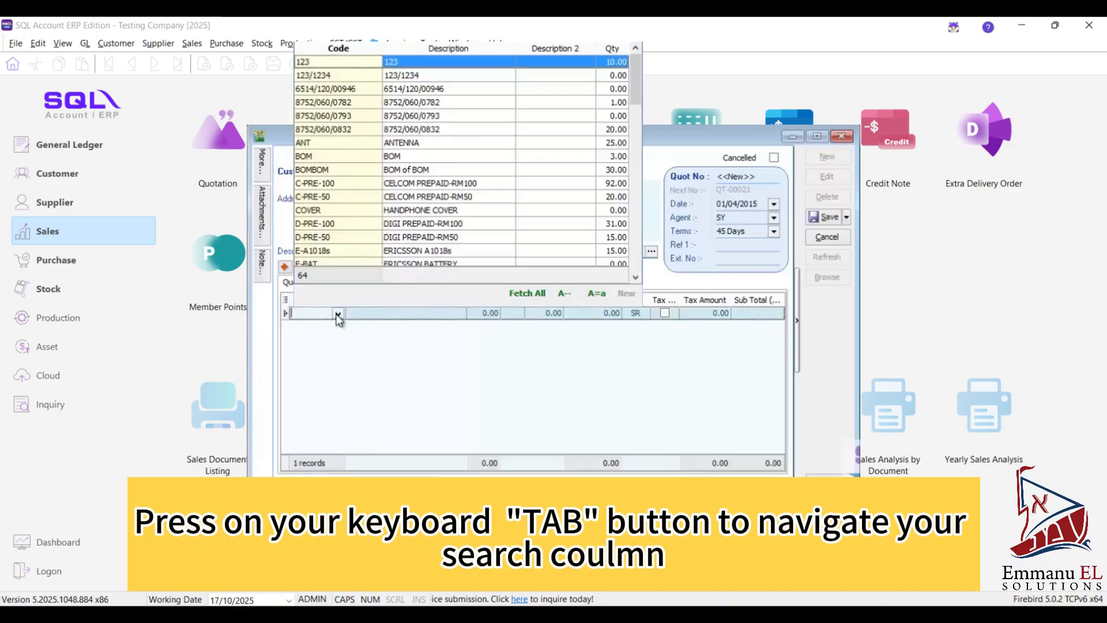
key(Tab)
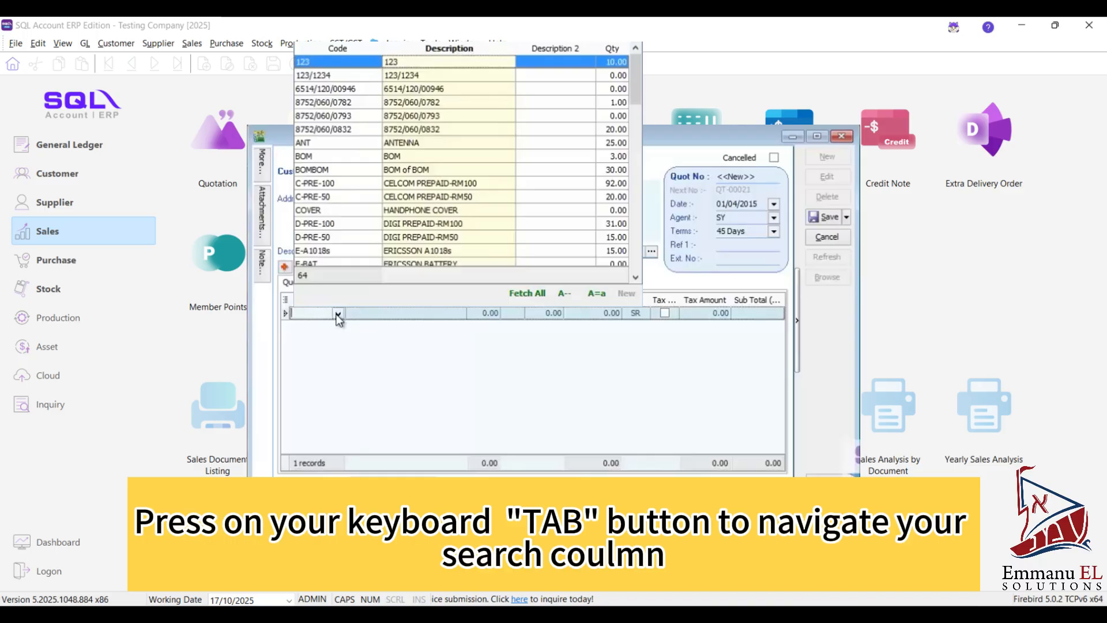
text(an)
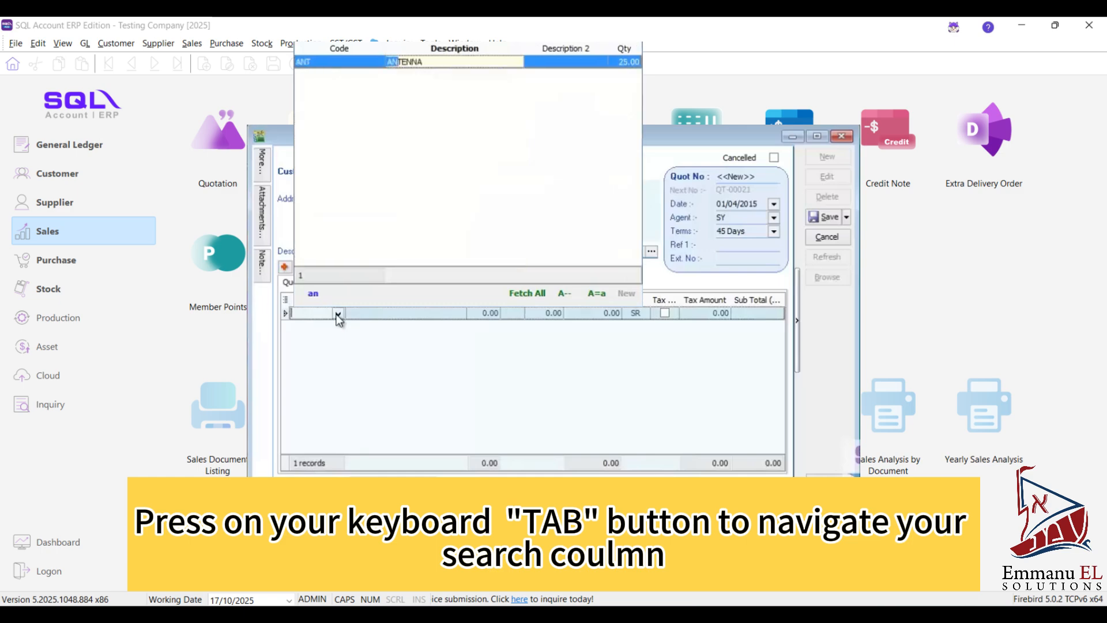
text(t)
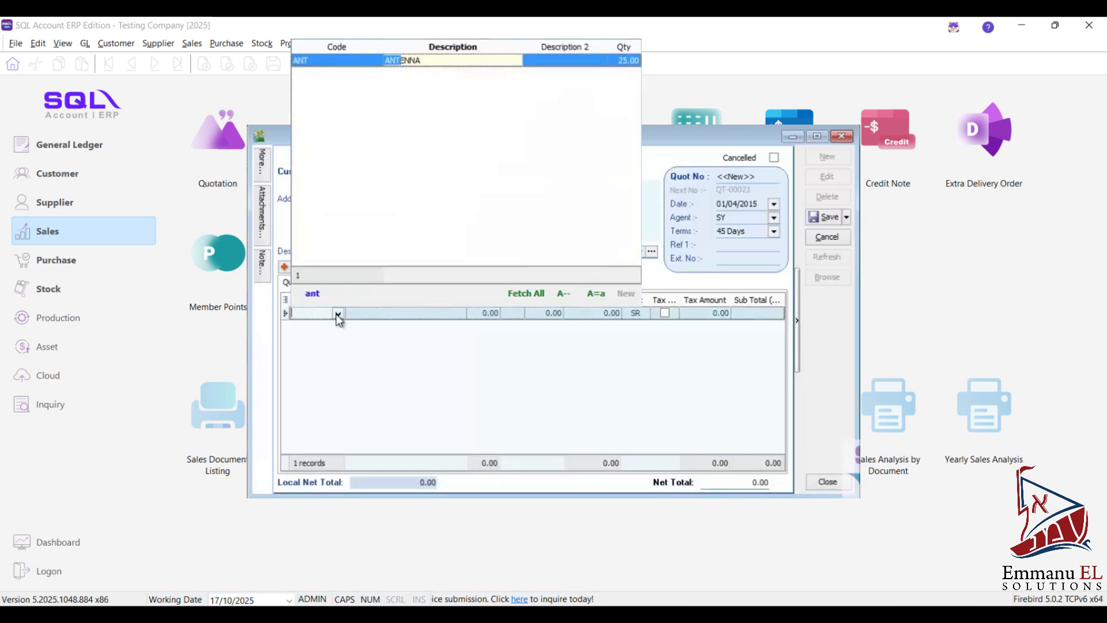
key(Return)
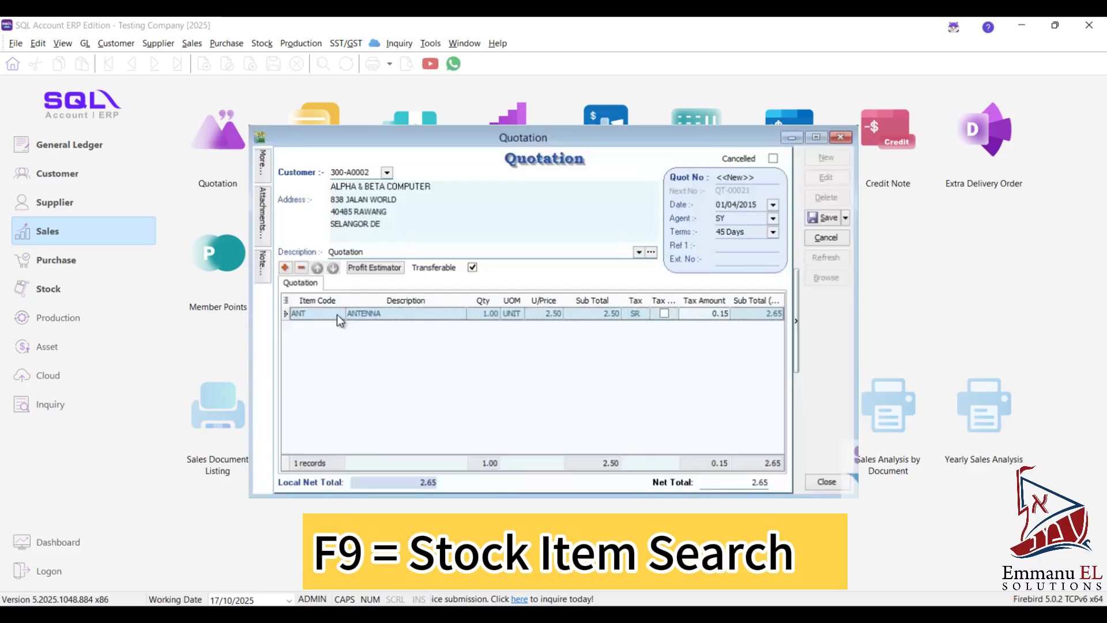
- Search the stock items for "pre" and add all matching prepaid items to the quotation, closing the item search
key(F9)
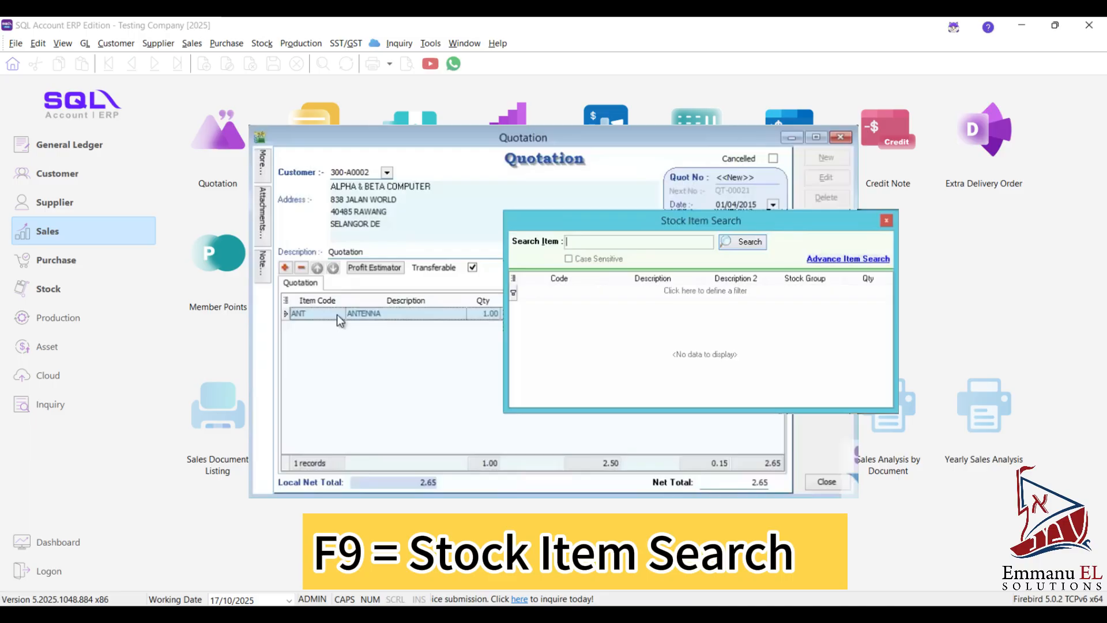
text(pre)
key(Return)
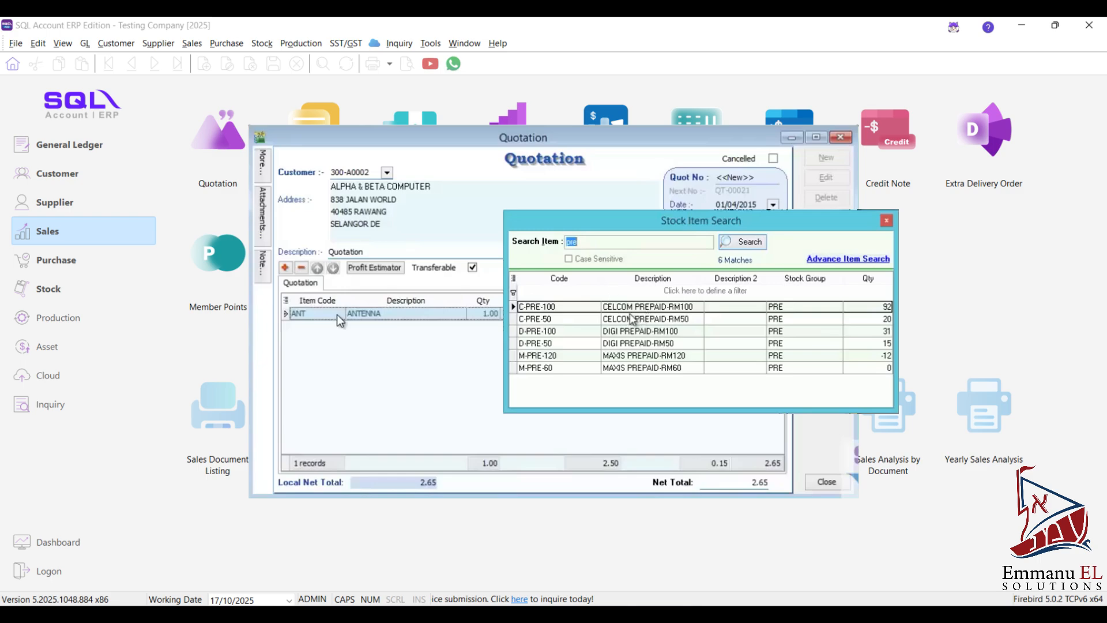
click(596, 306)
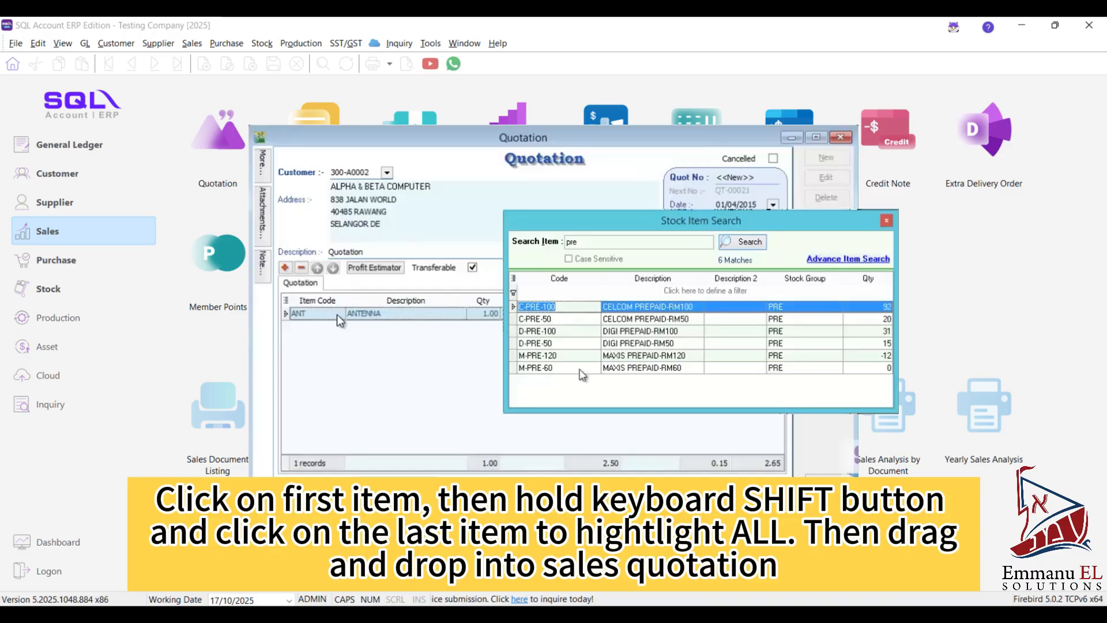
shift+click(582, 369)
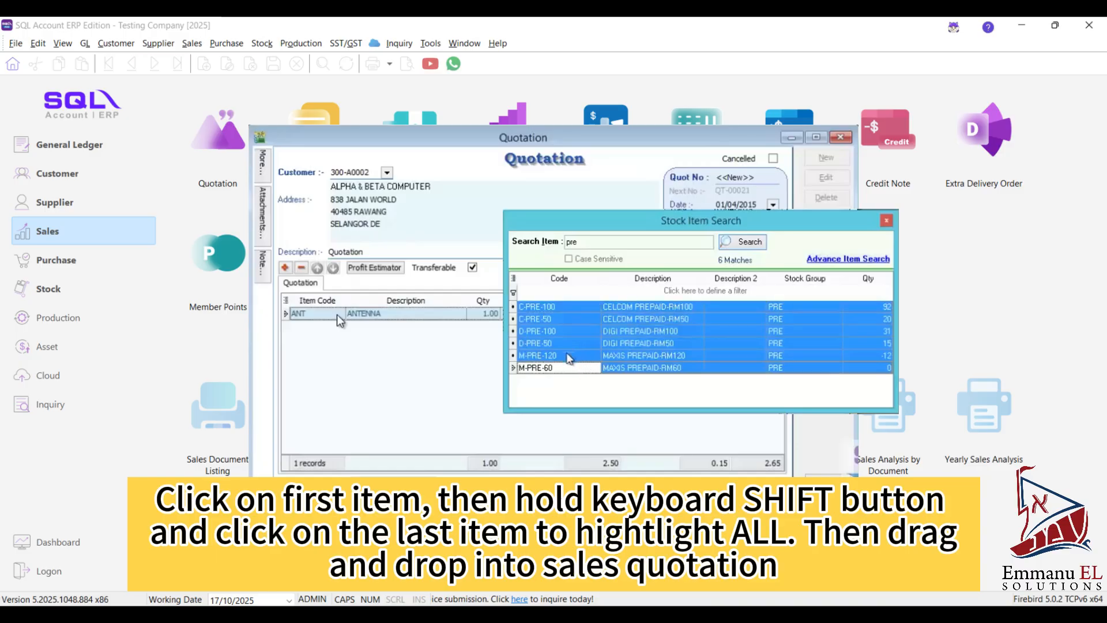
drag(543, 369, 496, 384)
drag(337, 313, 336, 313)
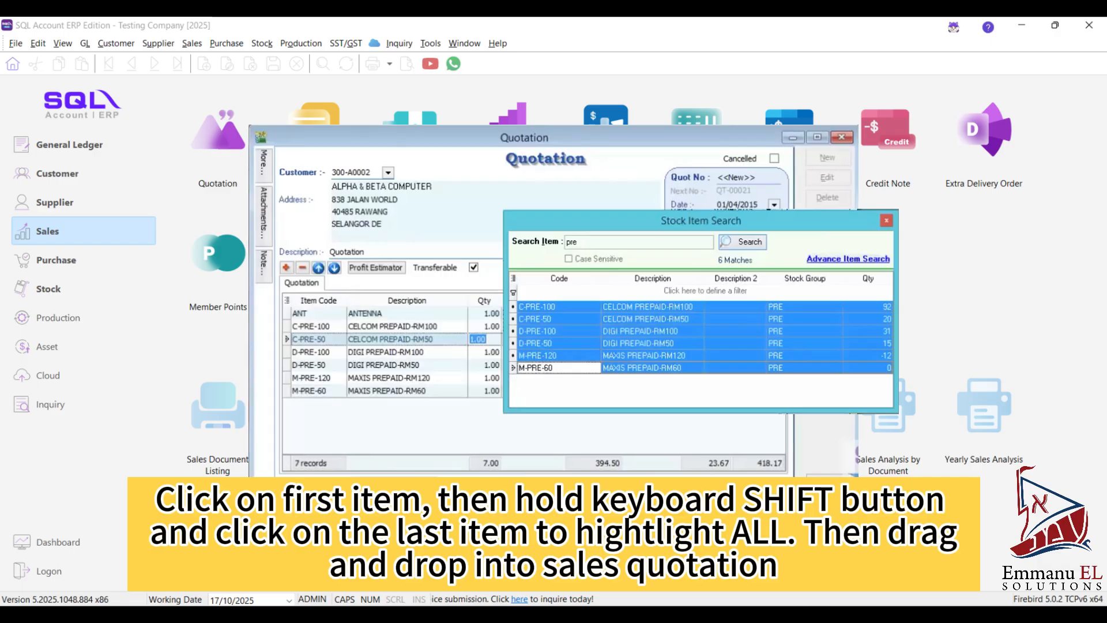
click(886, 220)
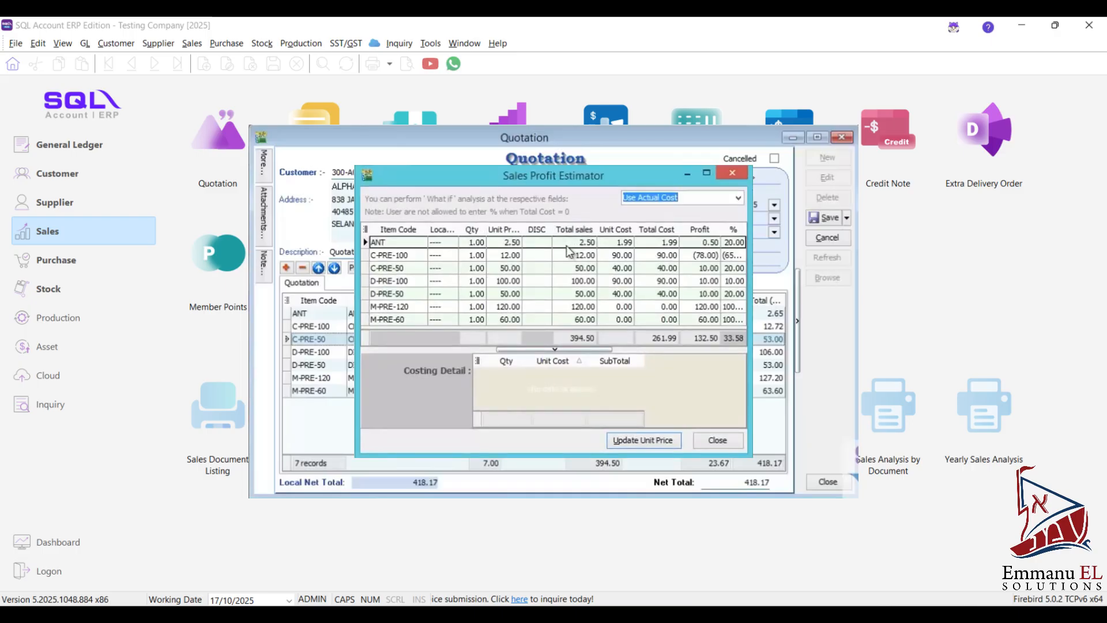
- In the Sales Profit Estimator, set the ANT item's profit to 1 and check its total sales
click(608, 241)
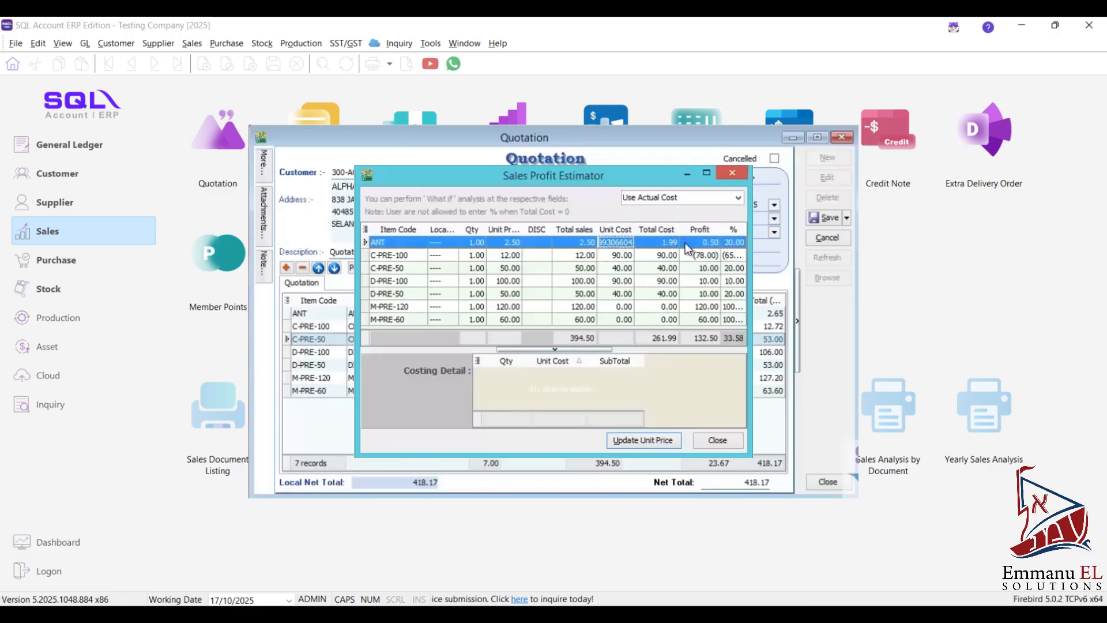
click(685, 244)
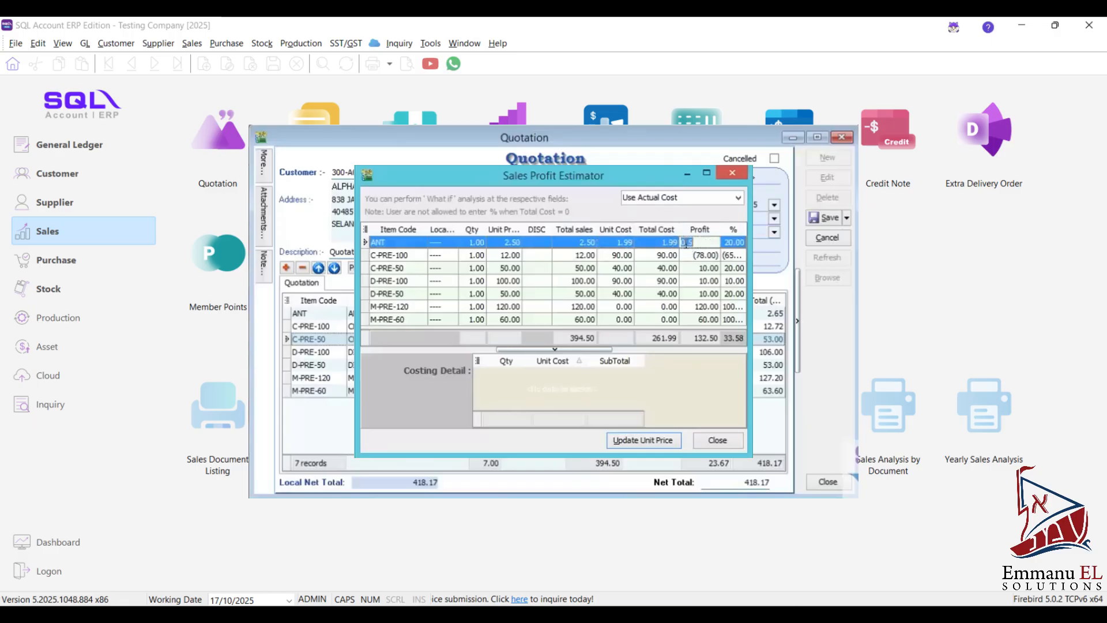
click(725, 244)
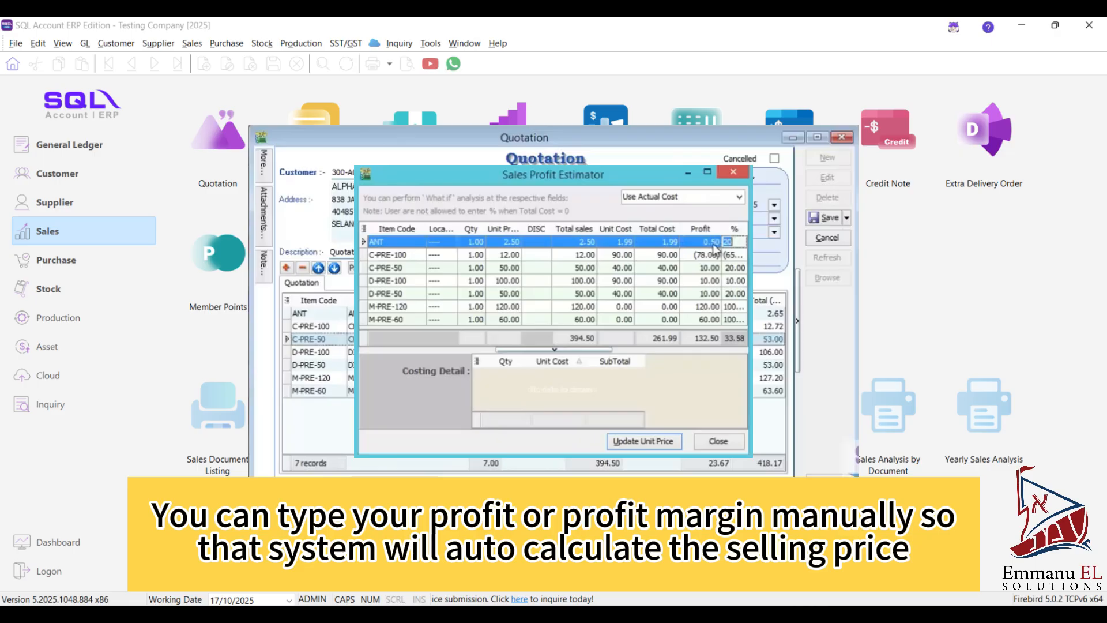
click(702, 241)
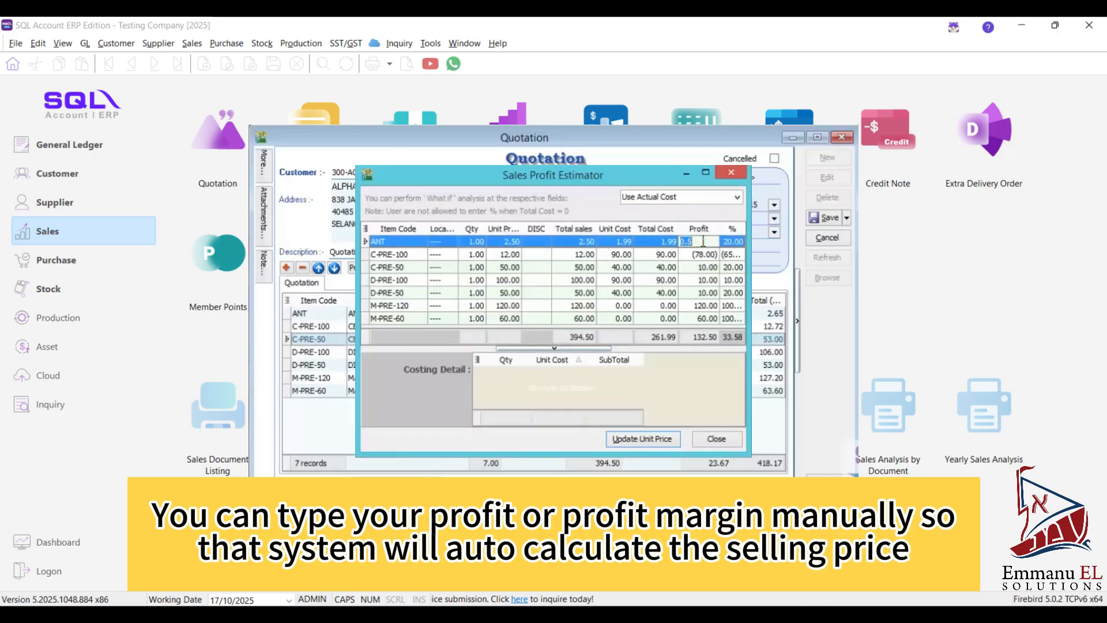
text(1)
key(Tab)
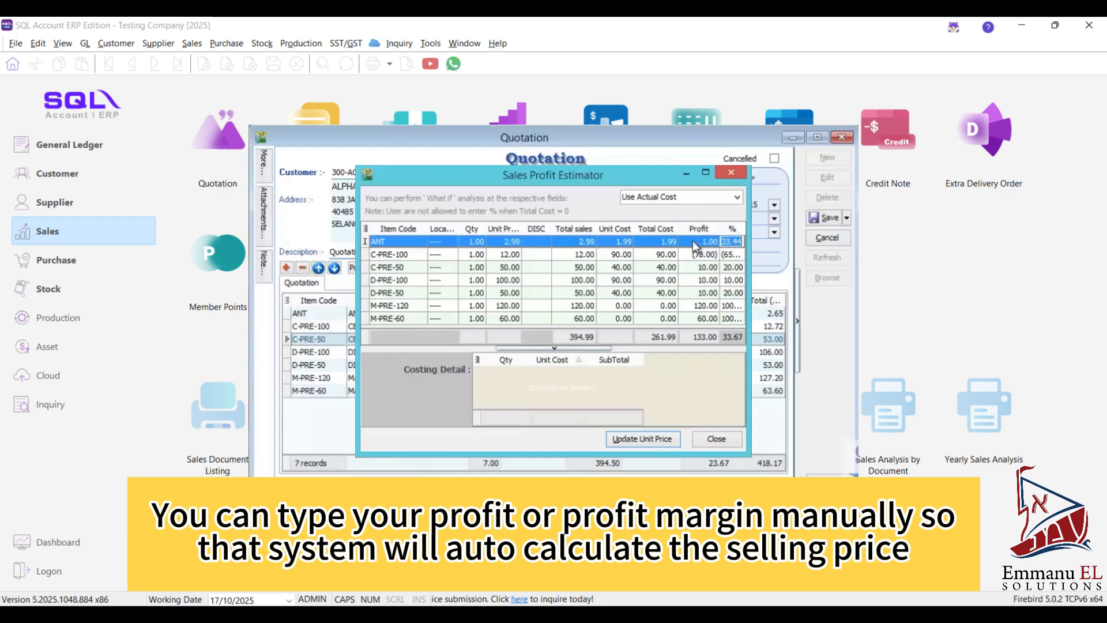
click(570, 242)
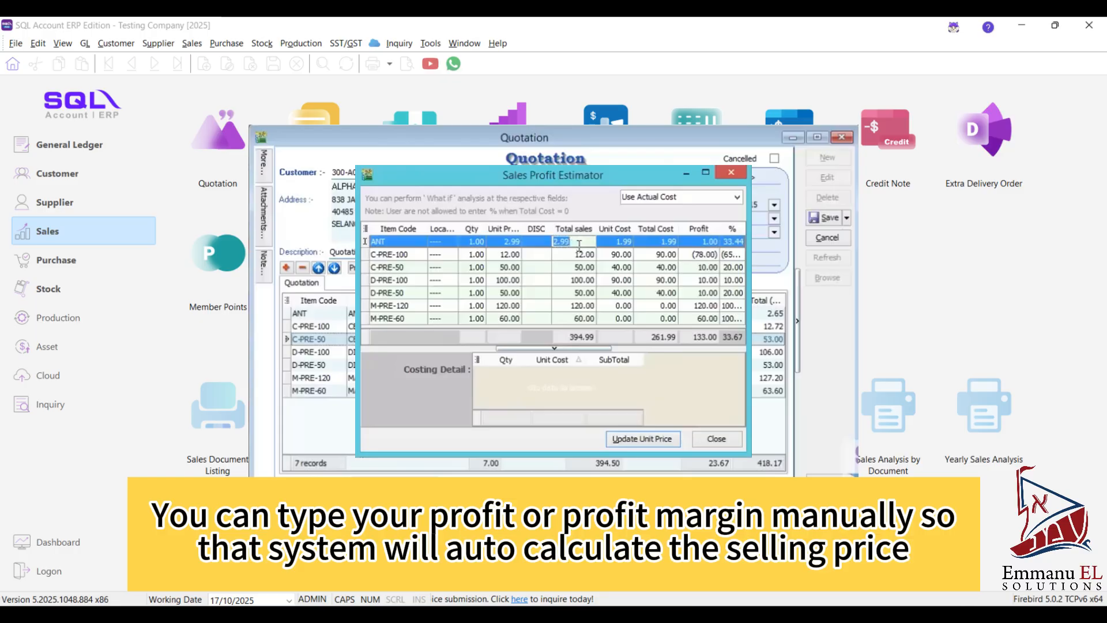
click(693, 241)
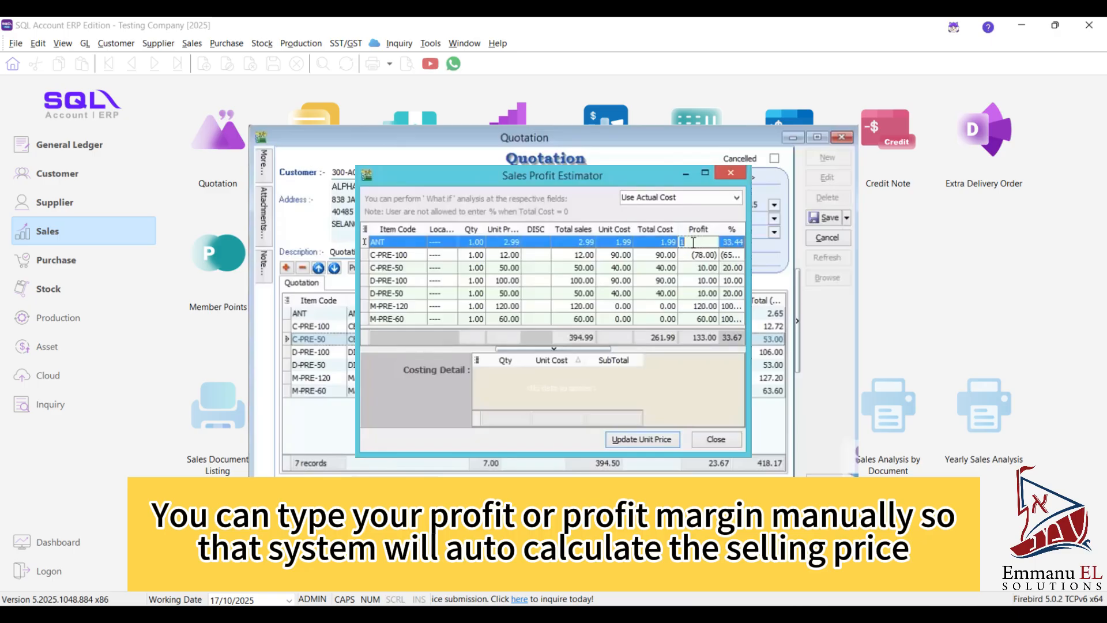
click(694, 242)
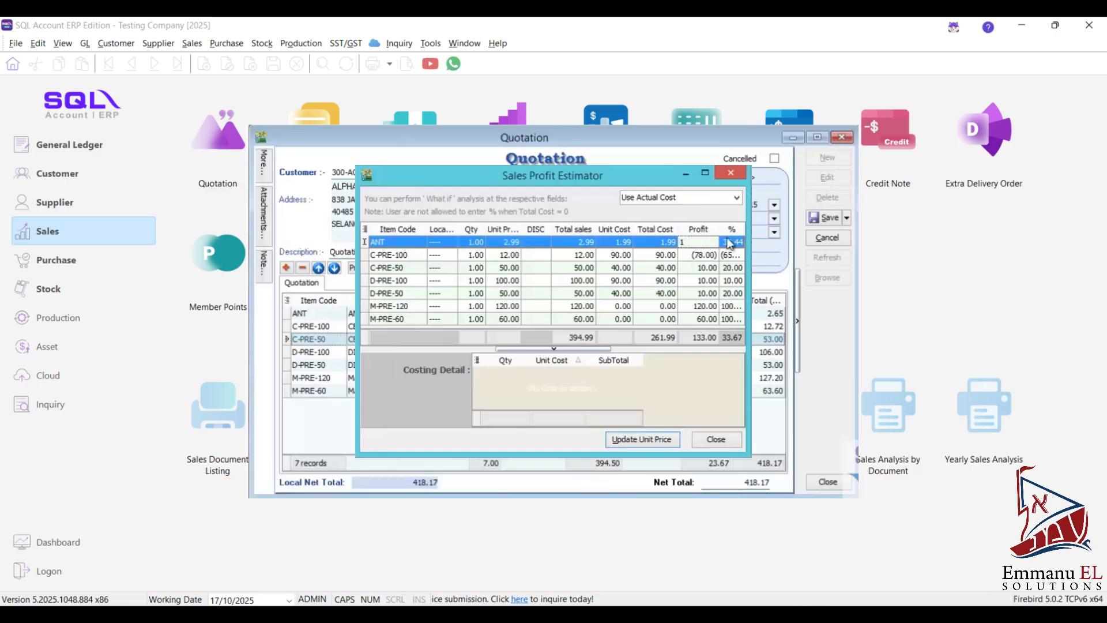
- Set the ANT item's profit margin to 50% and update the quotation's unit prices from the estimator
click(729, 242)
text(50)
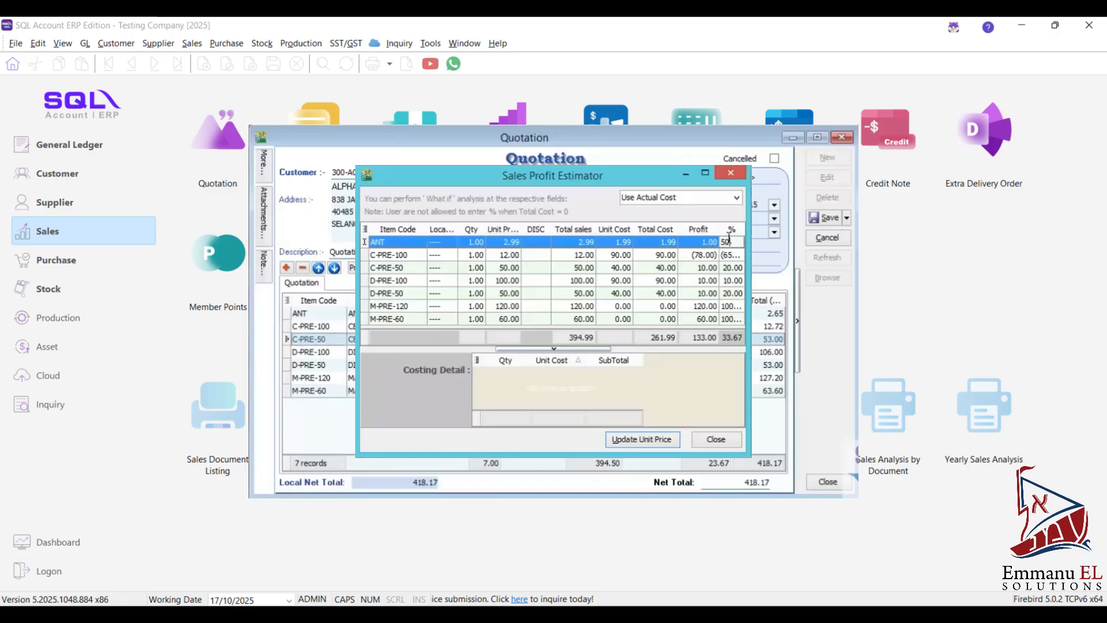
key(Return)
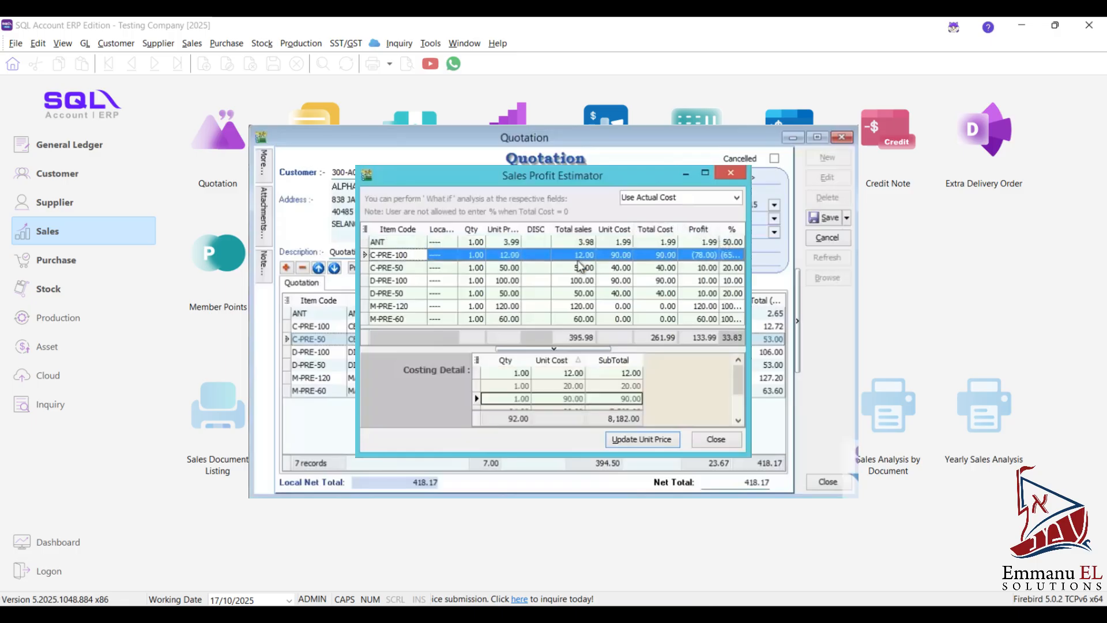
click(725, 242)
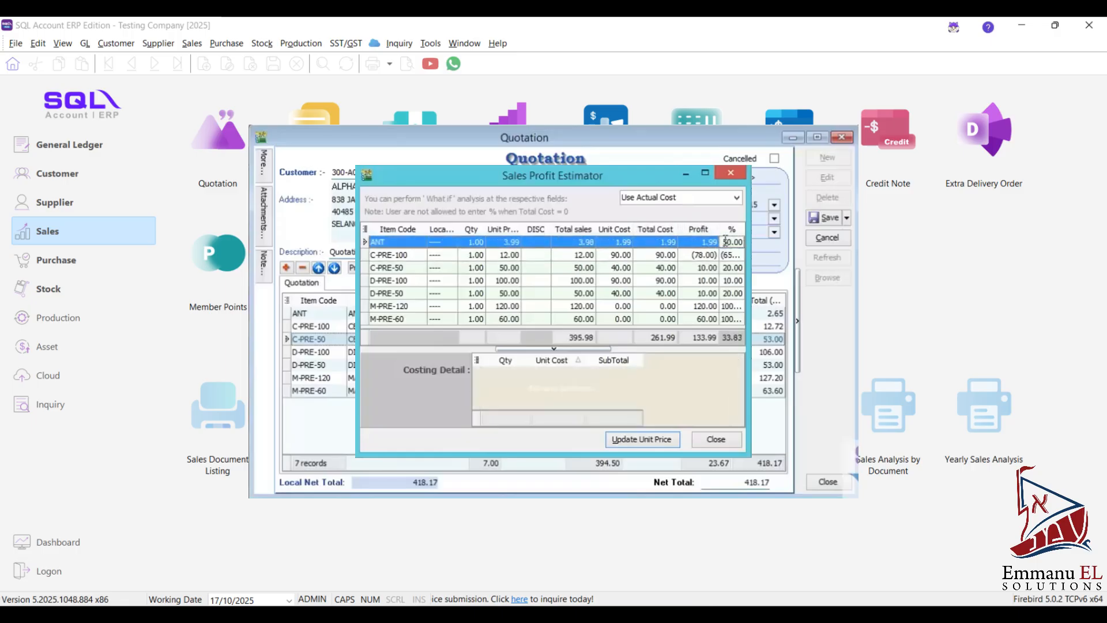
click(579, 242)
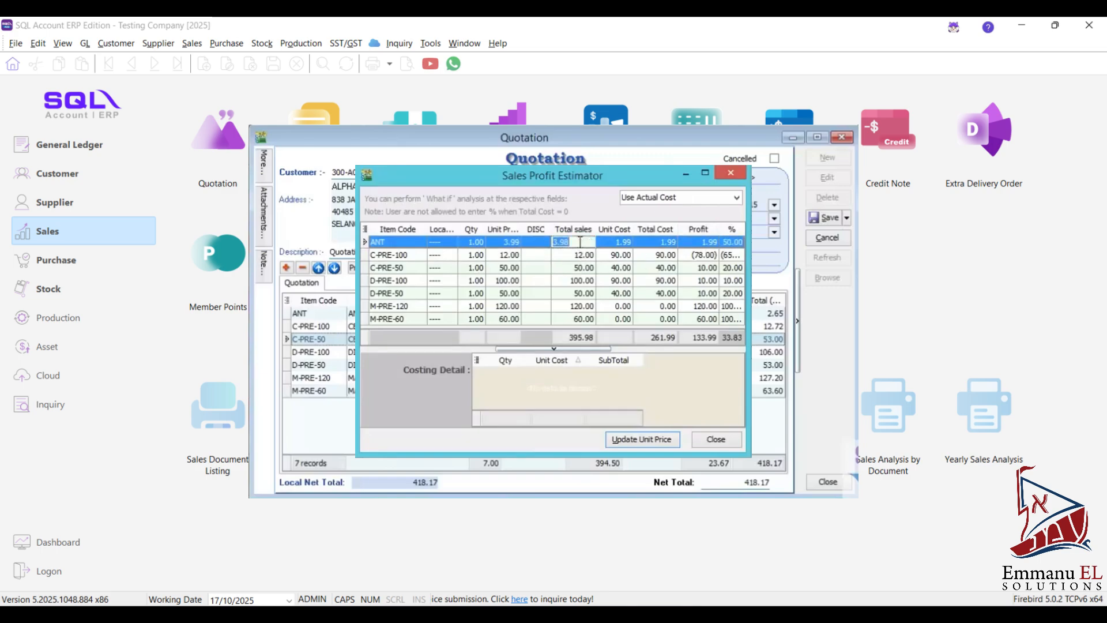
click(624, 438)
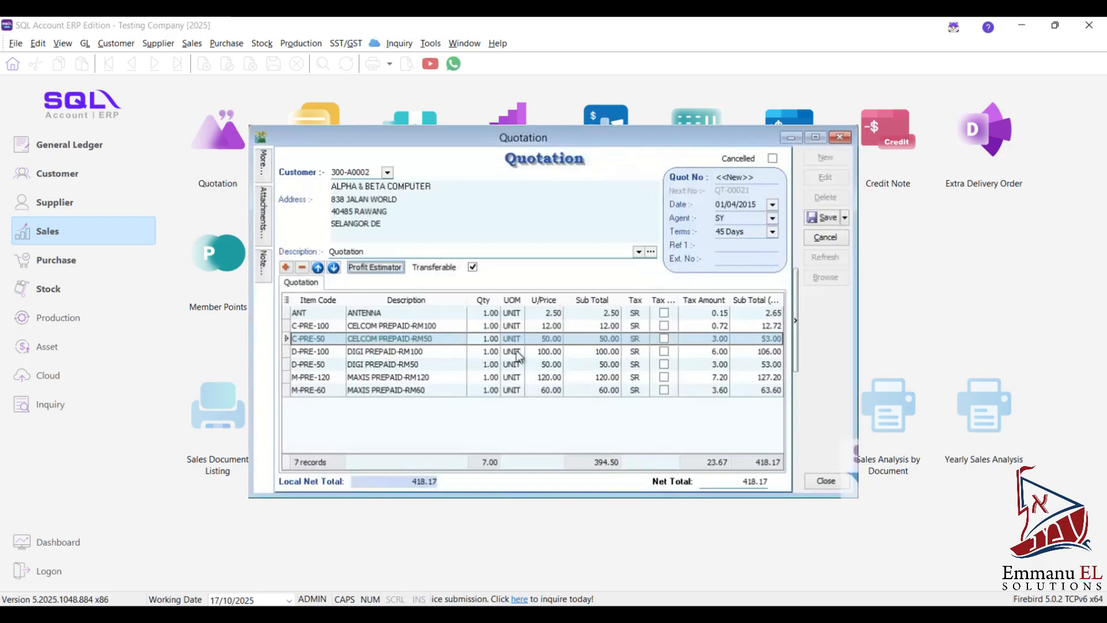
click(558, 313)
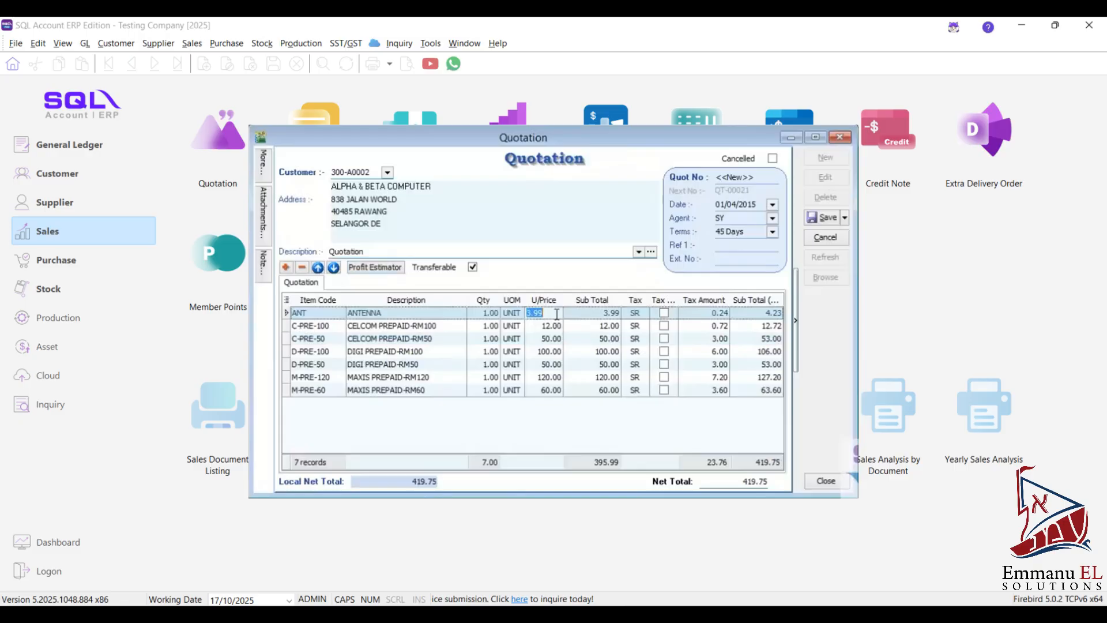
- Save the quotation and attach its Sales Quotation 3 (Simple) report as a PDF to a new e-mail
click(825, 218)
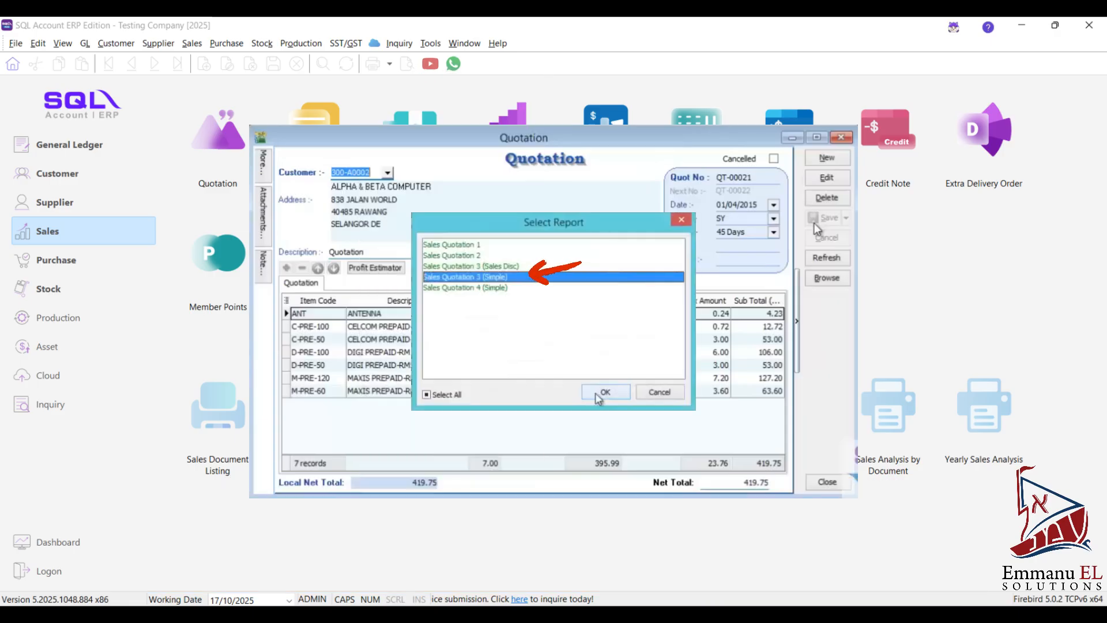
click(599, 394)
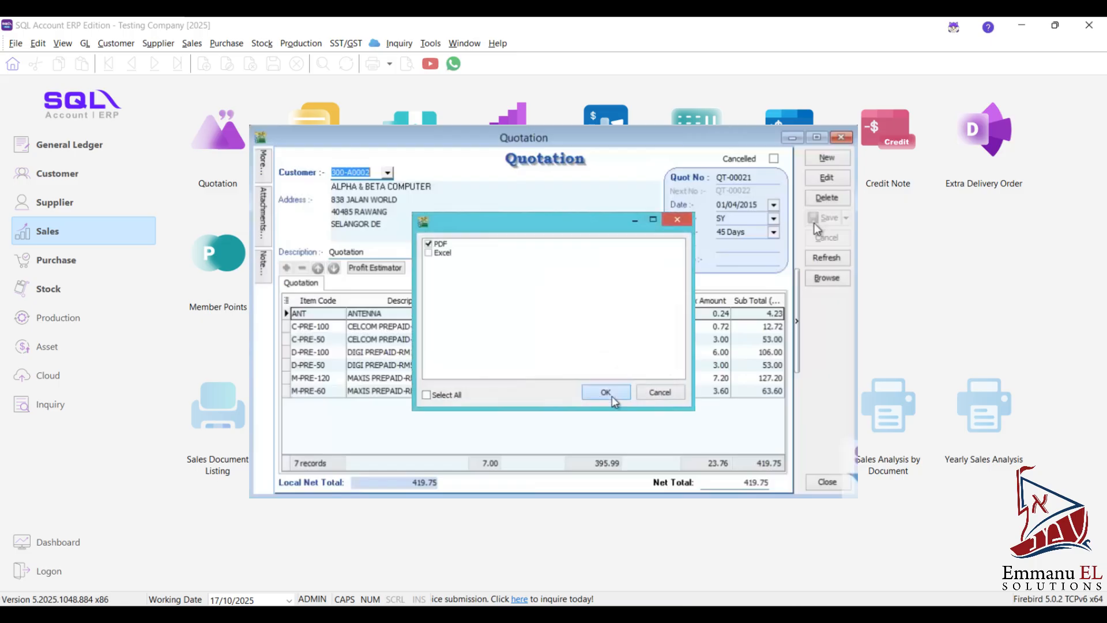
click(605, 392)
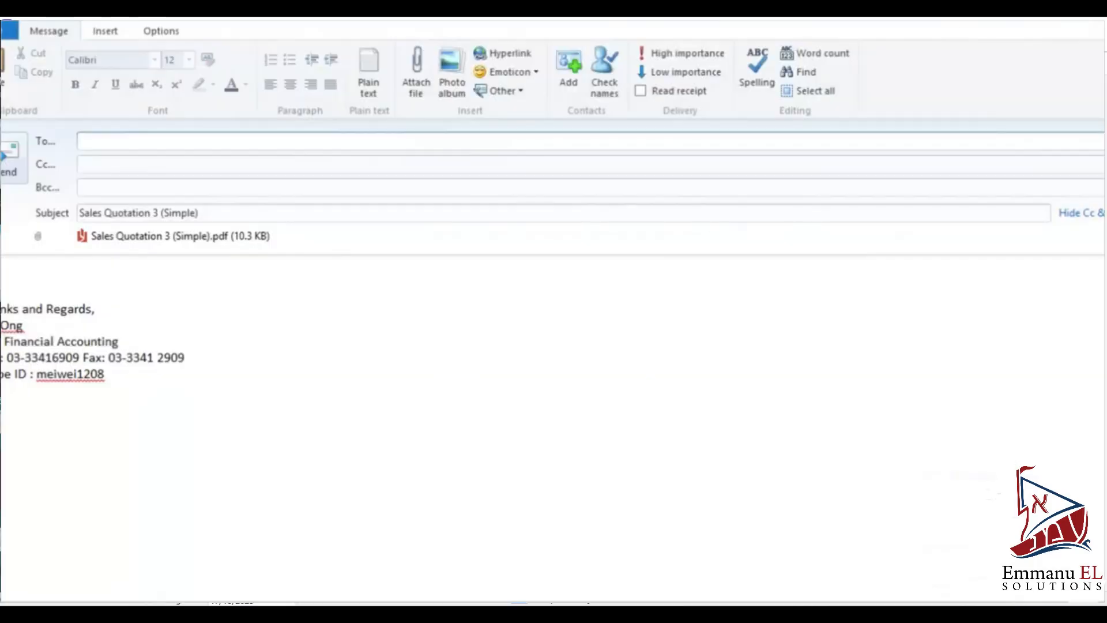